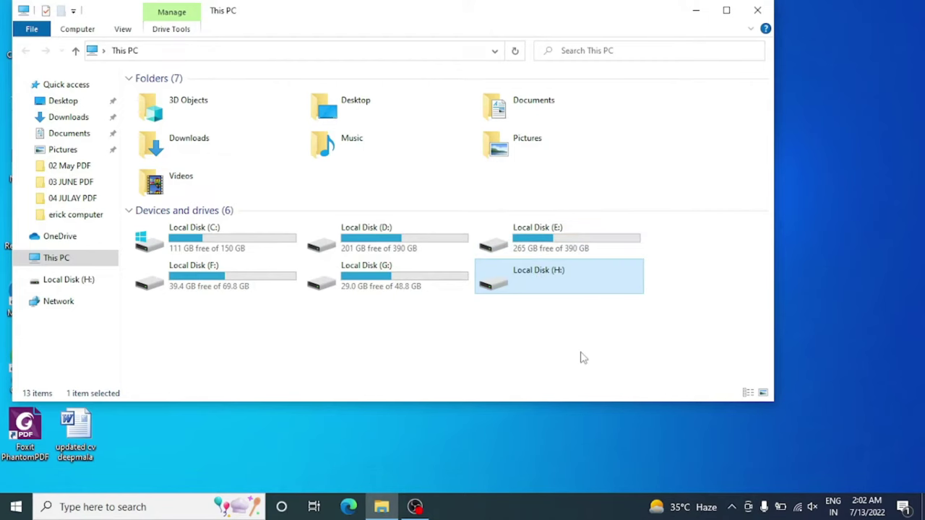
Step: View the properties of Local Disk (H:) in This PC and close them
click(581, 357)
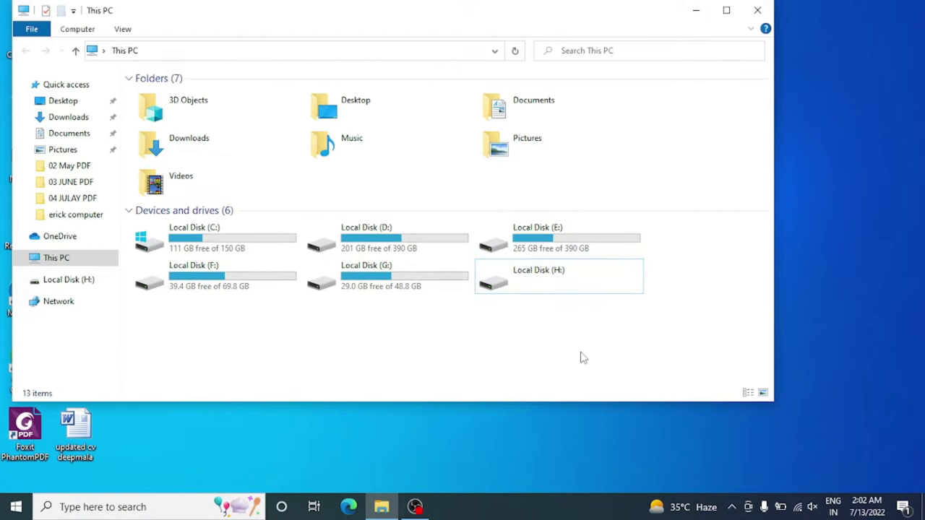
right_click(538, 291)
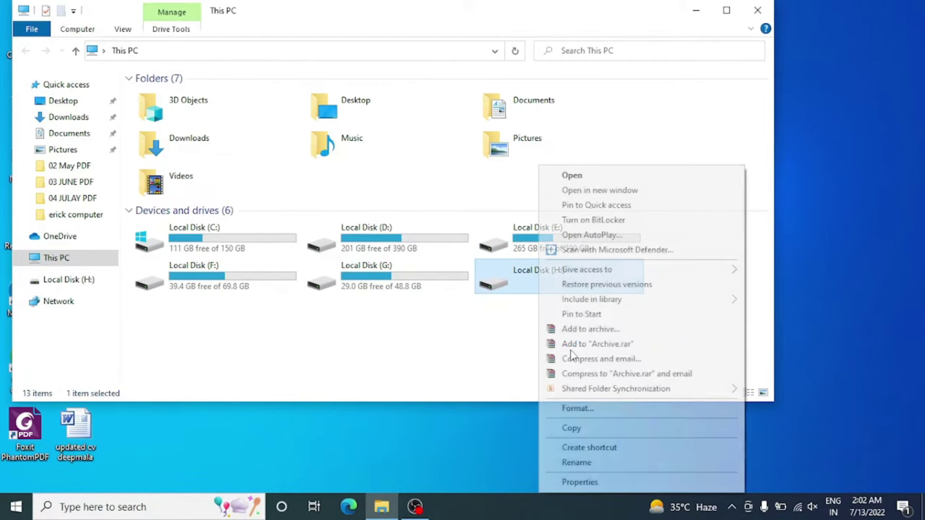
click(585, 483)
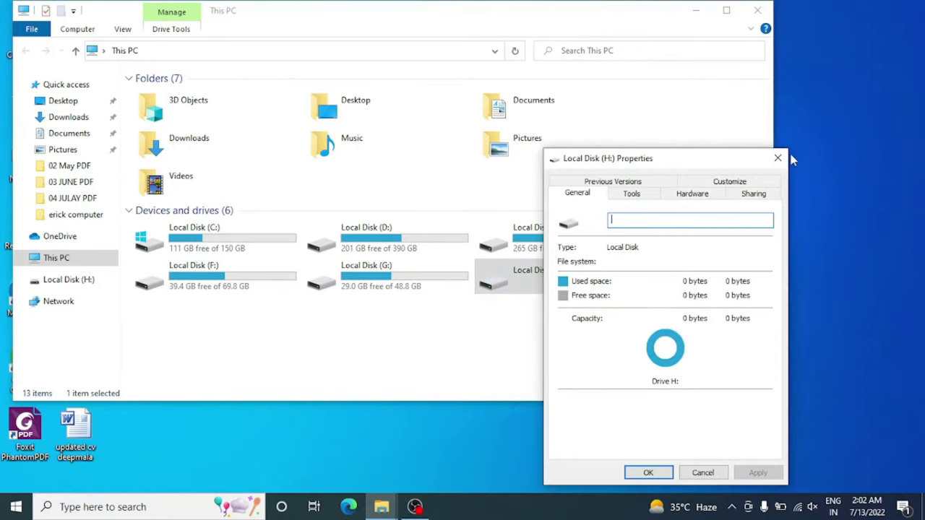
click(785, 156)
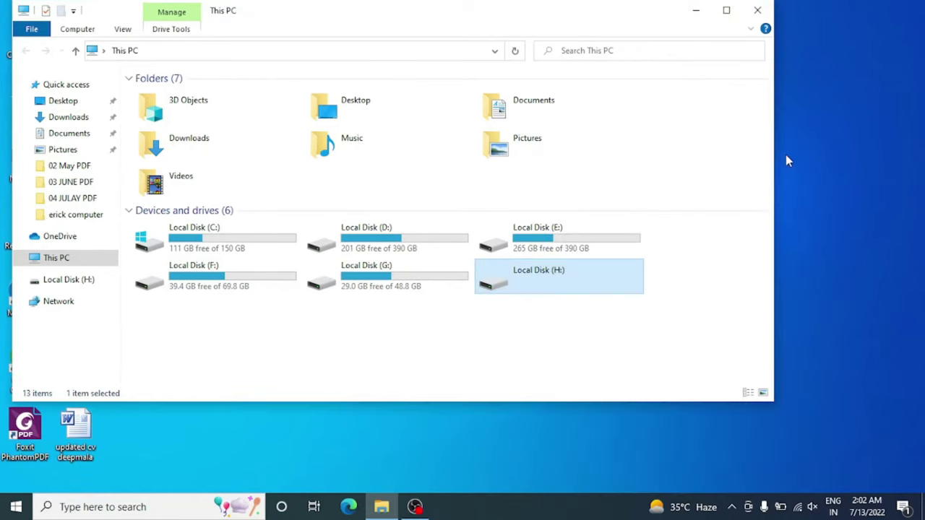
Step: Open Computer Management for This PC, maximize the file window, and bring Computer Management to the front
right_click(38, 260)
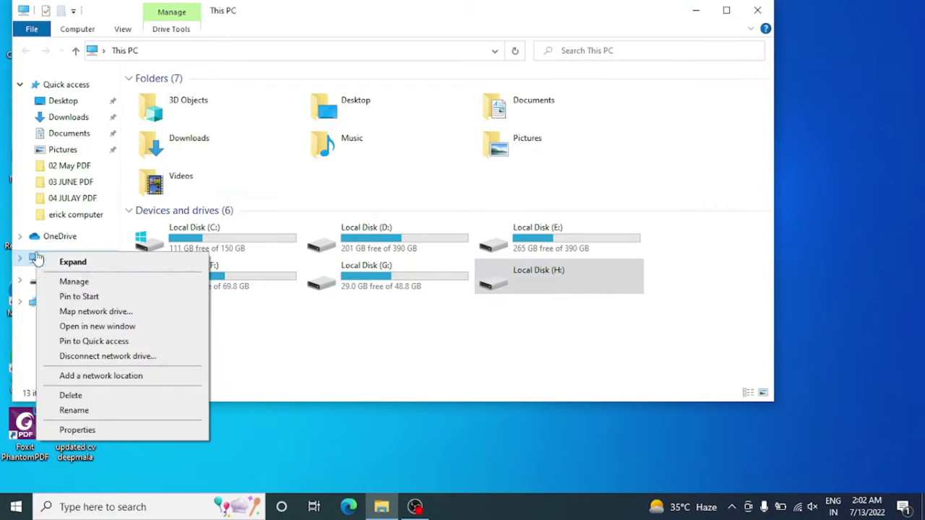
click(87, 283)
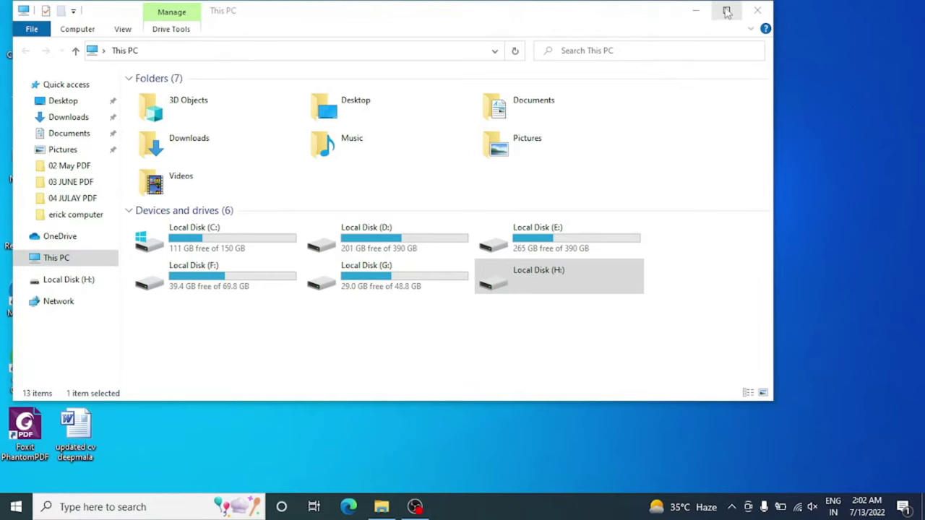
click(727, 11)
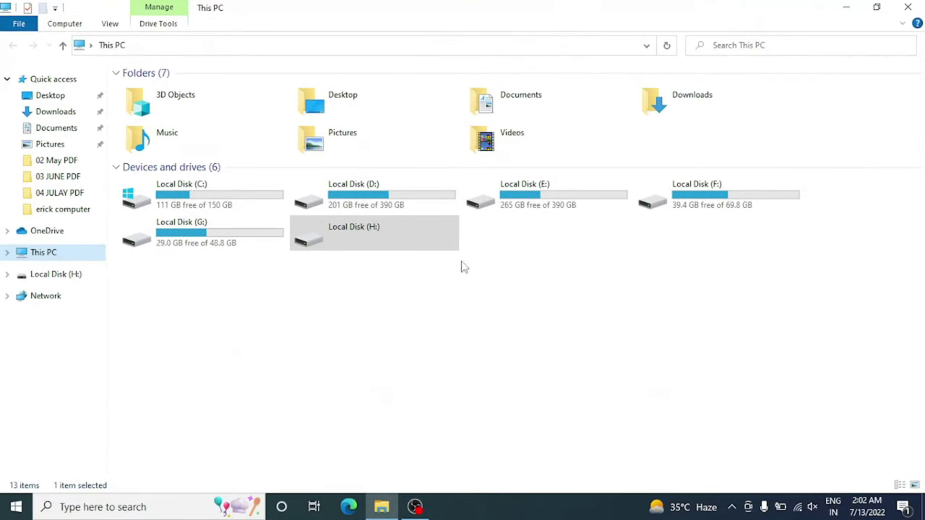
click(445, 510)
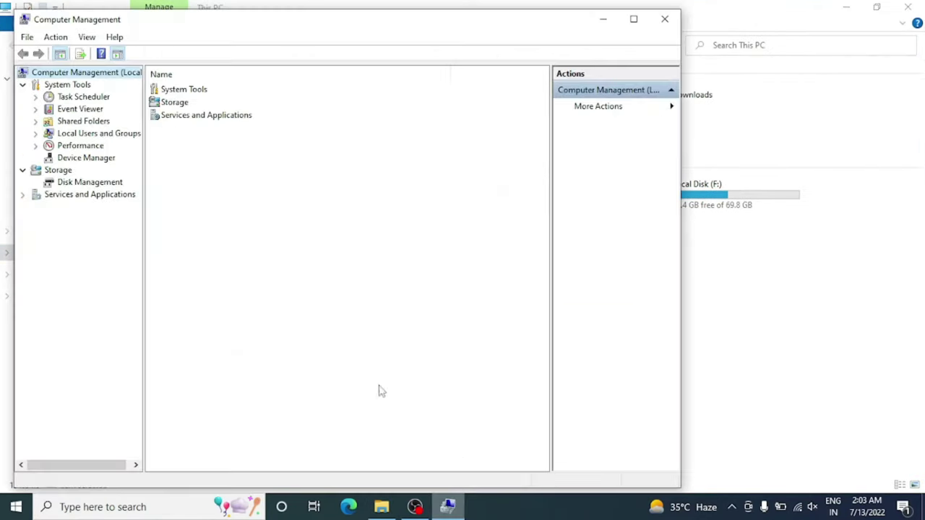
Step: Show the disk drives in Device Manager and look for the WD My Passport 0827 USB Device
click(101, 159)
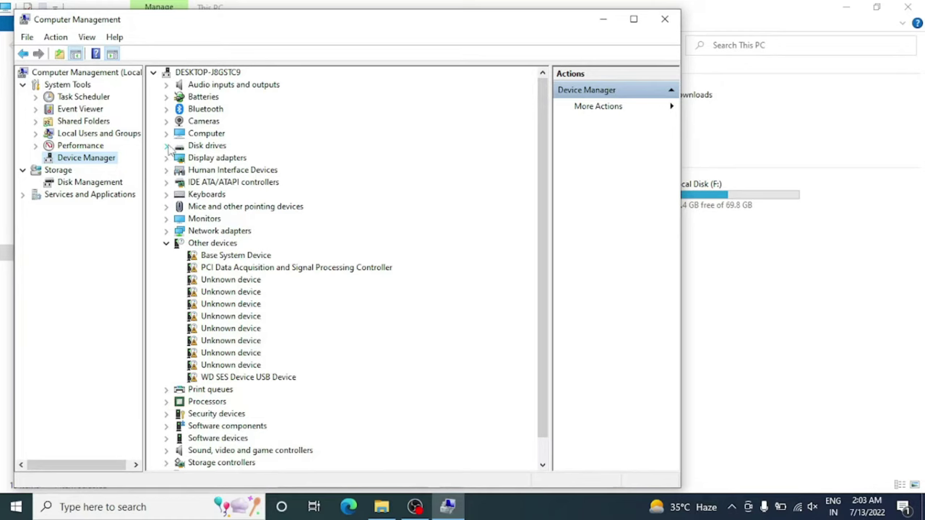
click(167, 146)
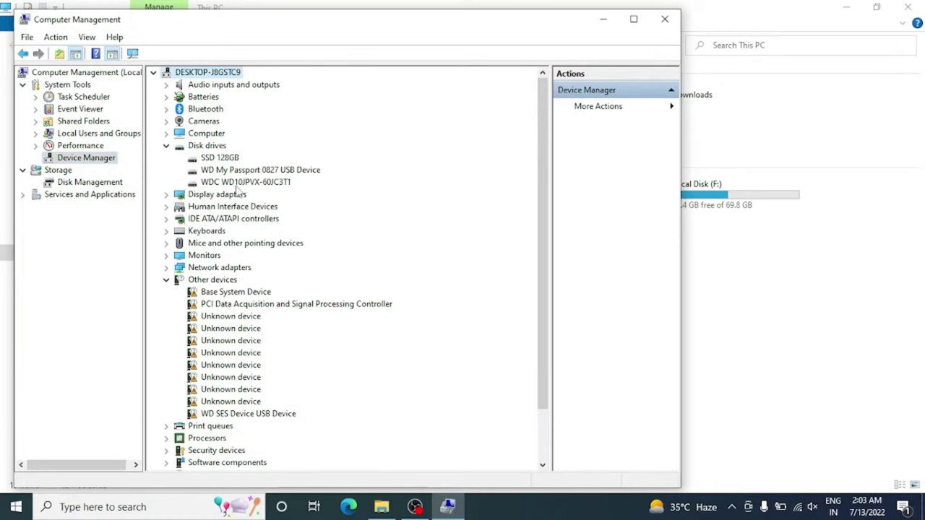
click(250, 172)
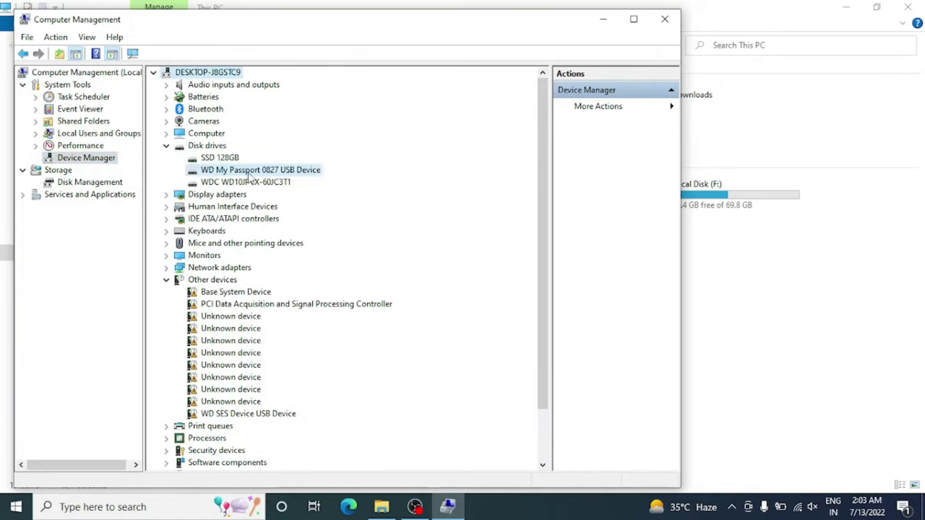
Step: Examine the H: partition on Disk 2 in Disk Management against its entry in This PC
click(94, 184)
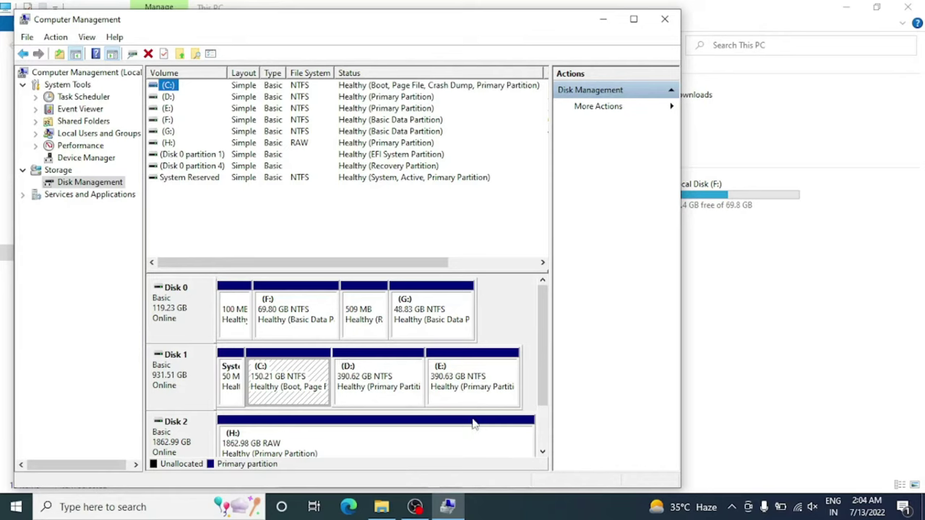
click(840, 300)
click(374, 248)
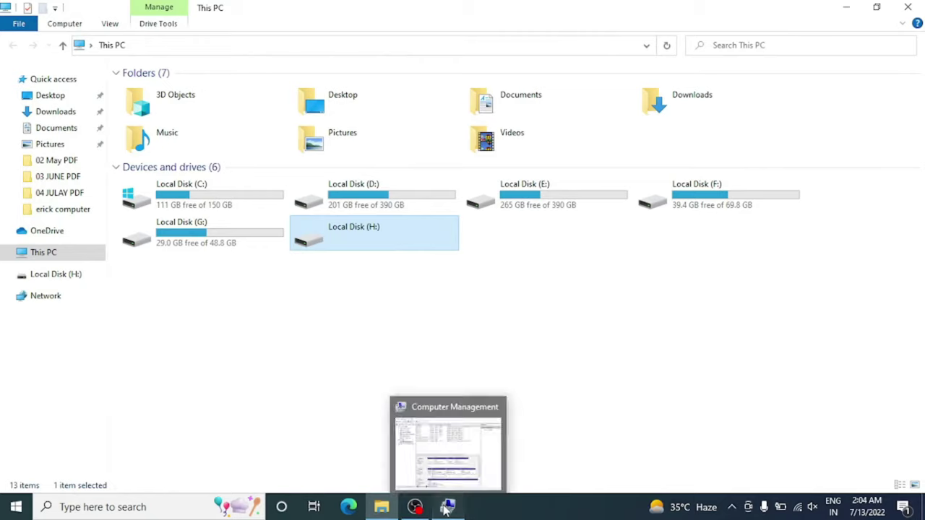
click(448, 507)
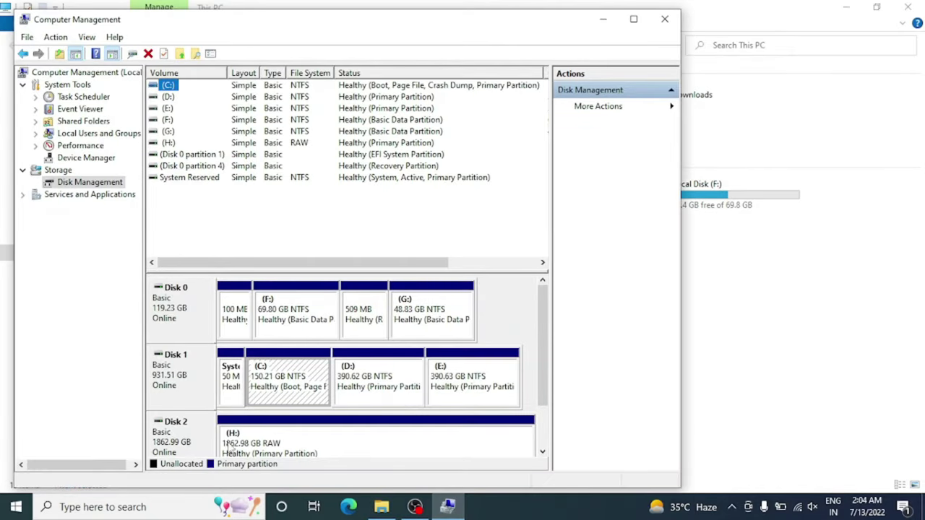
click(279, 445)
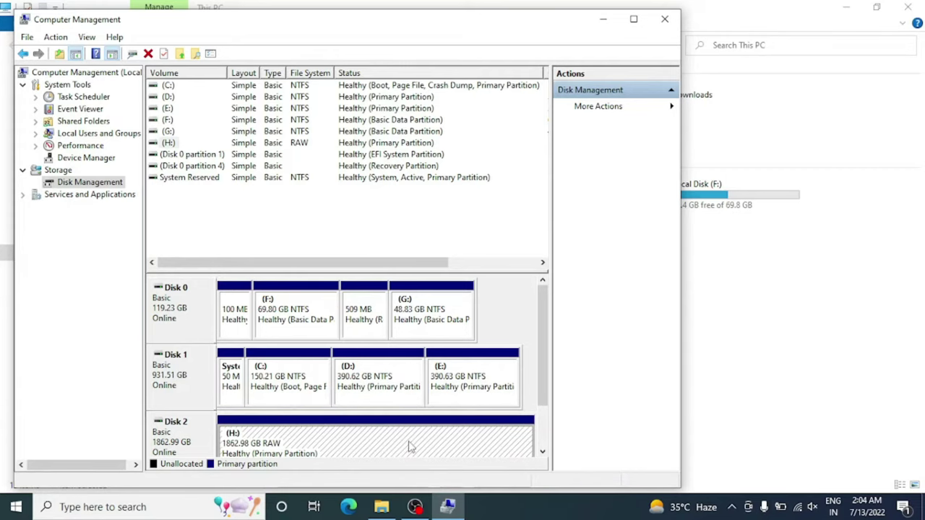
Step: Search Windows for cmd and run Command Prompt as administrator
click(16, 505)
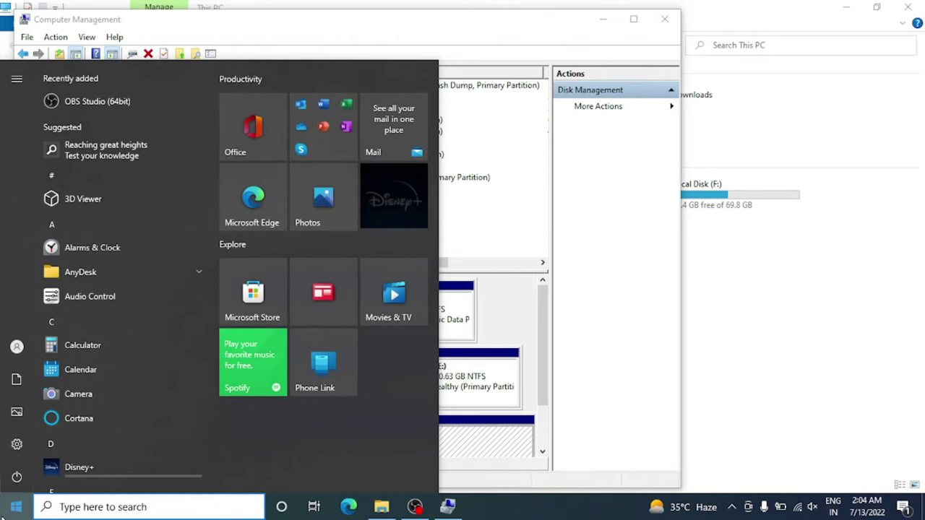
text(c)
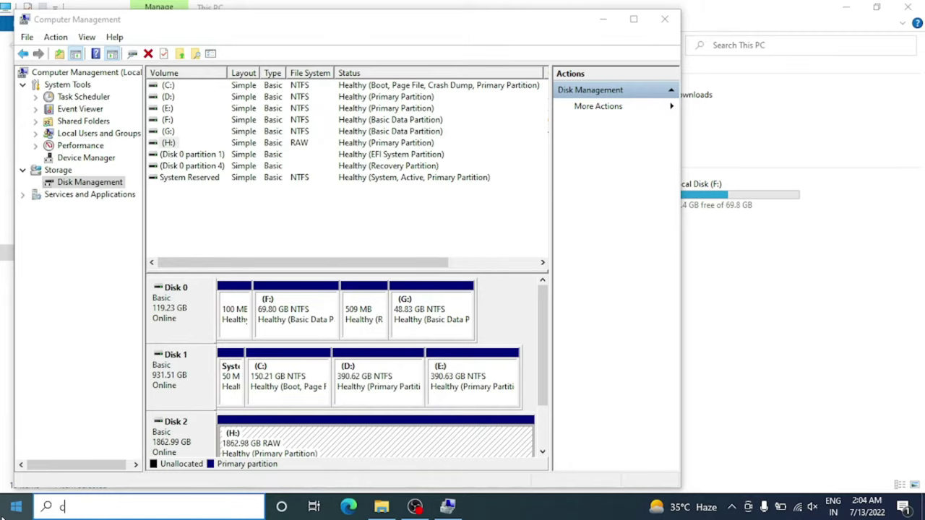
text(ommmmm)
key(BackSpace)
key(BackSpace)
key(BackSpace)
key(BackSpace)
key(BackSpace)
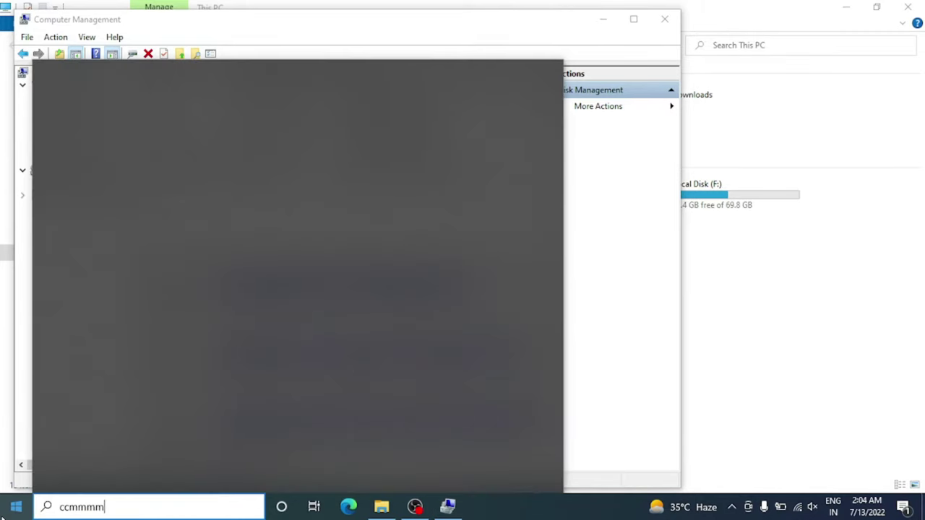
key(BackSpace)
key(BackSpace)
text(cm)
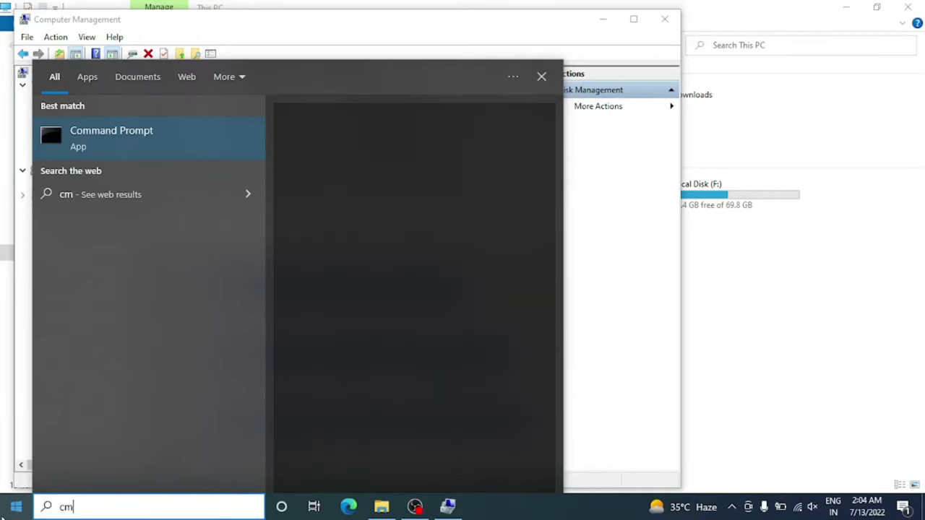
text(dd)
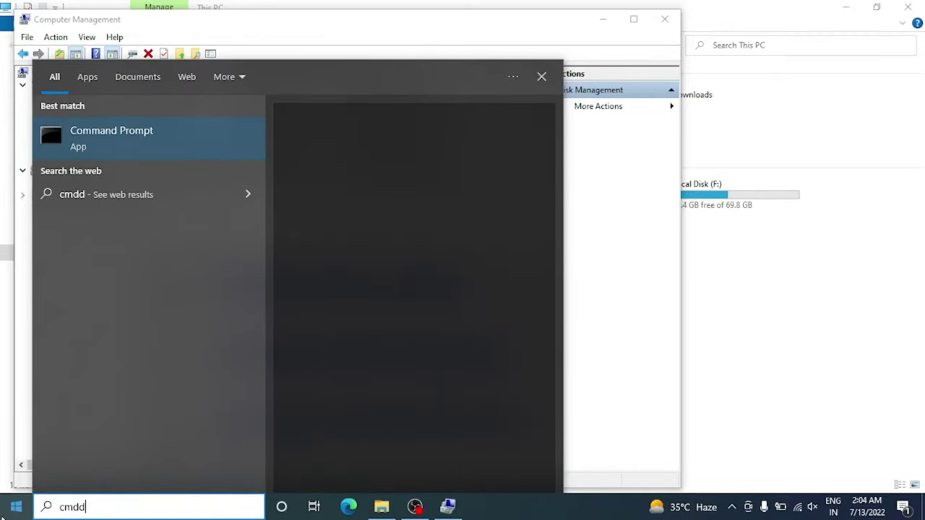
key(BackSpace)
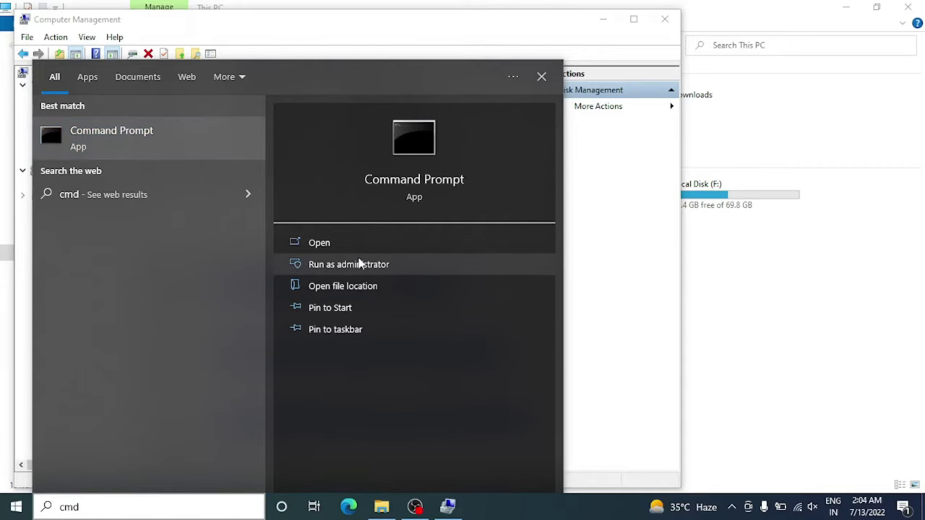
click(359, 265)
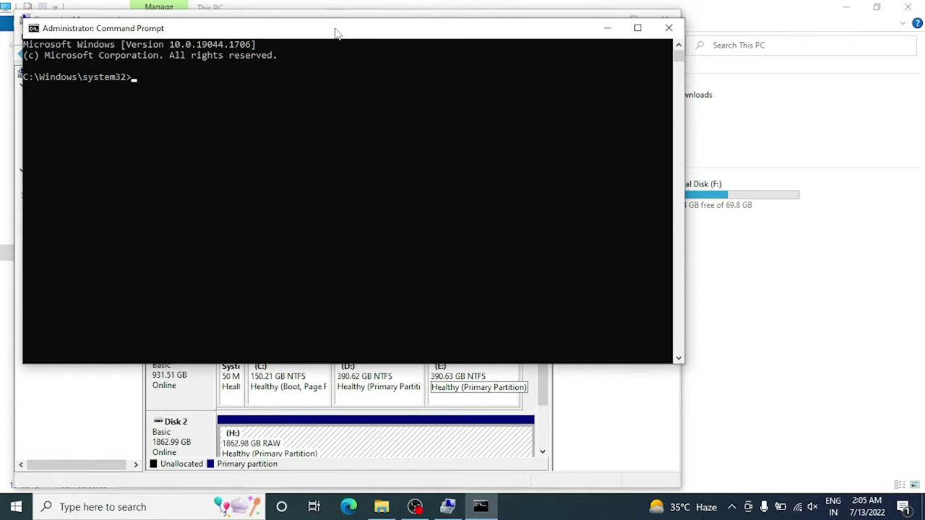
Step: Move Command Prompt clear of the volume list and run chkdsk h:/f to repair drive H
drag(336, 32, 692, 42)
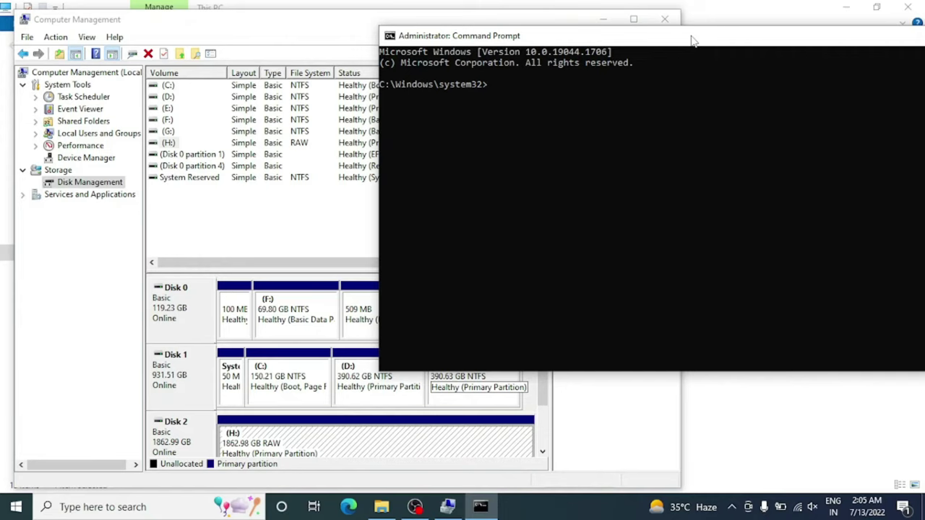
text(c)
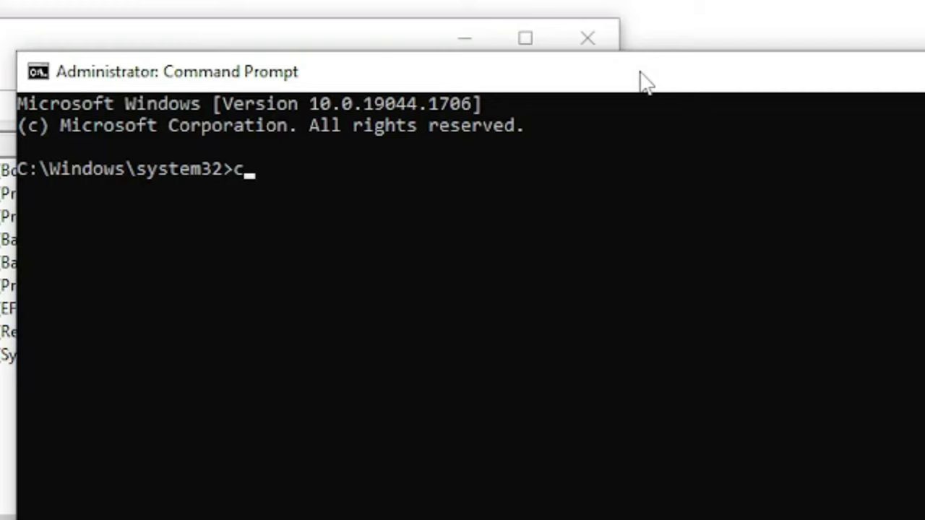
text(hkdsk)
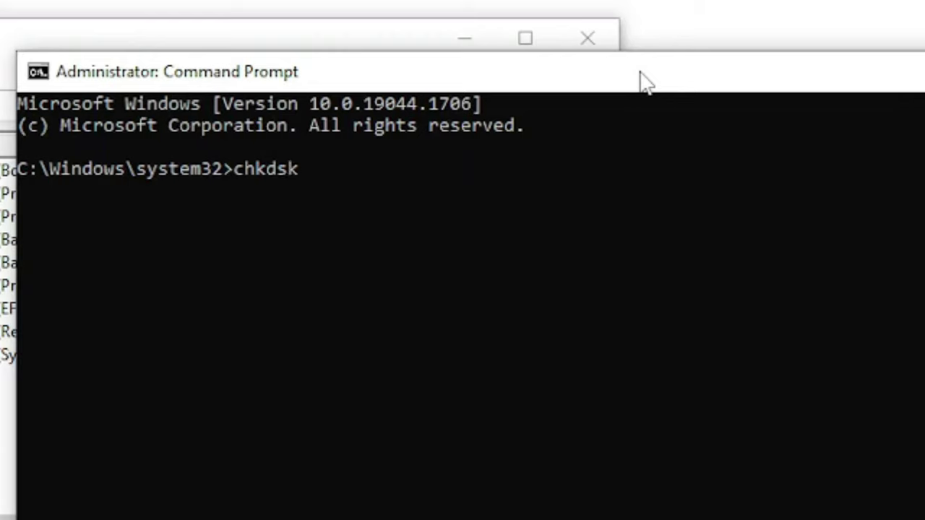
text( h:/f)
key(Return)
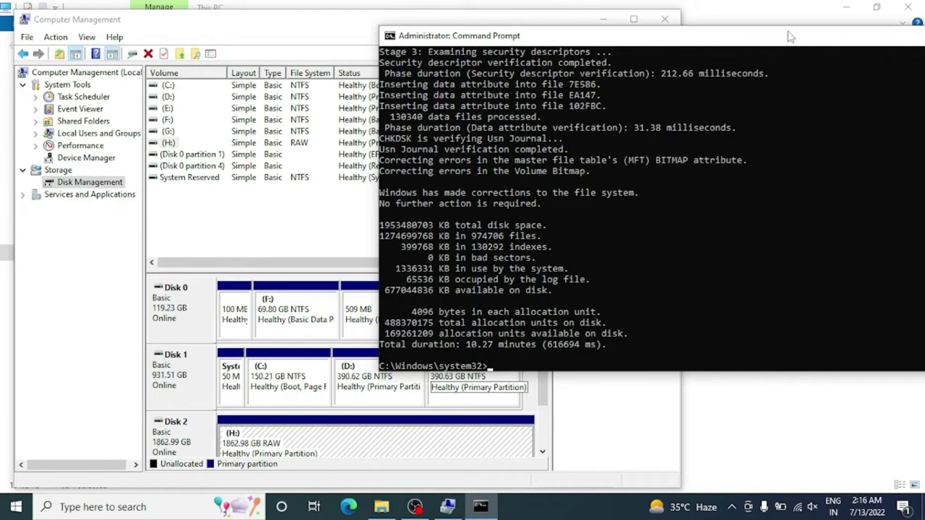
Step: Move Command Prompt aside, switch to the This PC window and refresh its drive list
drag(789, 42, 461, 15)
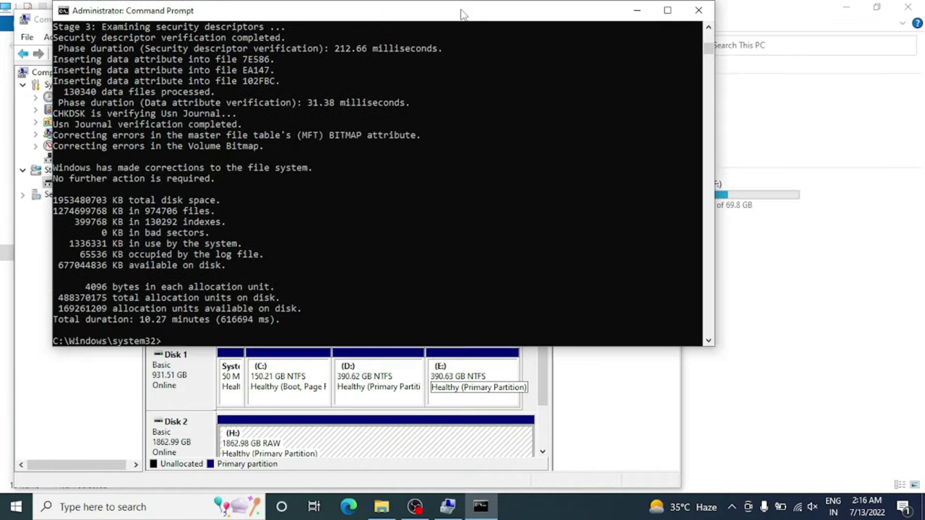
click(842, 307)
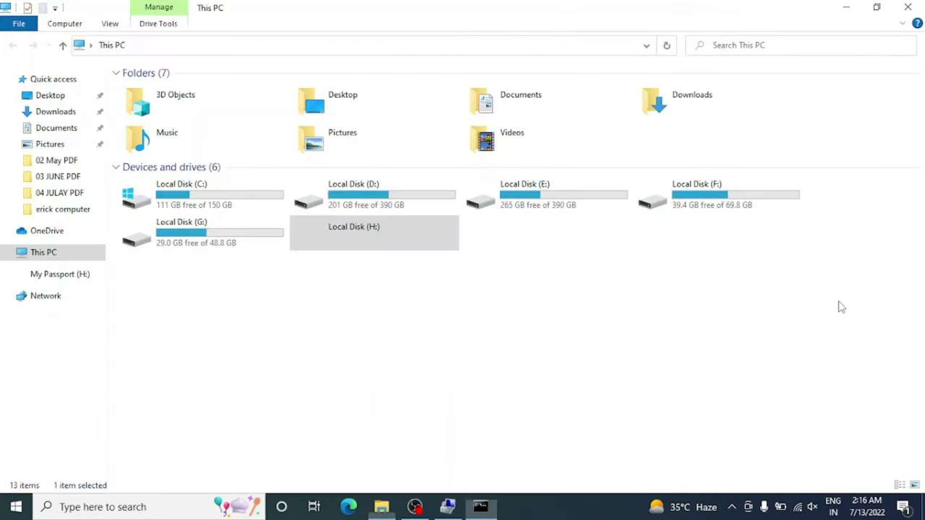
right_click(425, 292)
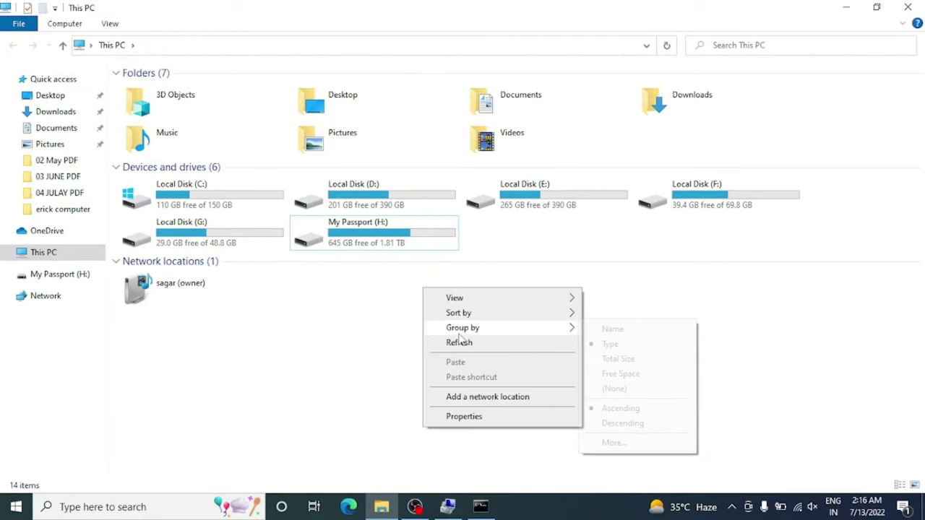
click(477, 344)
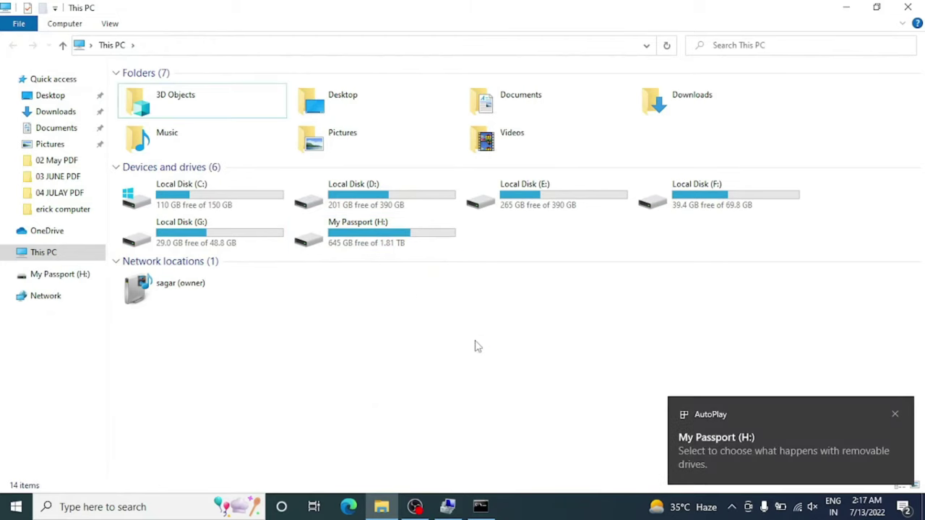
Step: Place the Command Prompt report beside the This PC drives and check My Passport (H:)
click(480, 509)
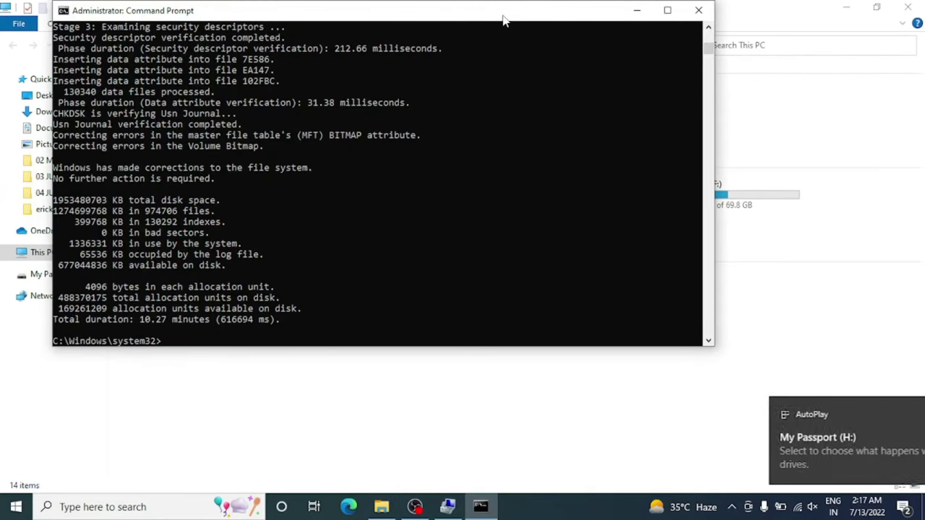
drag(506, 21, 912, 88)
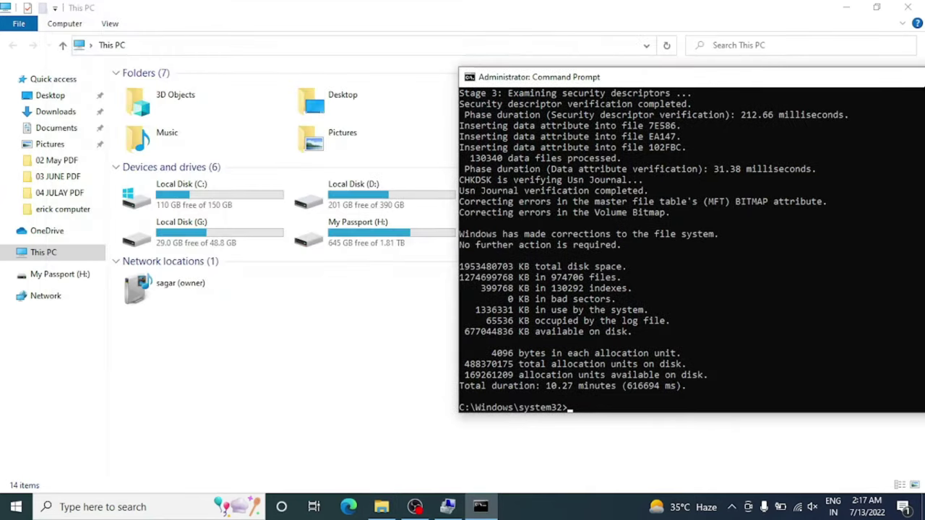
drag(815, 69, 812, 99)
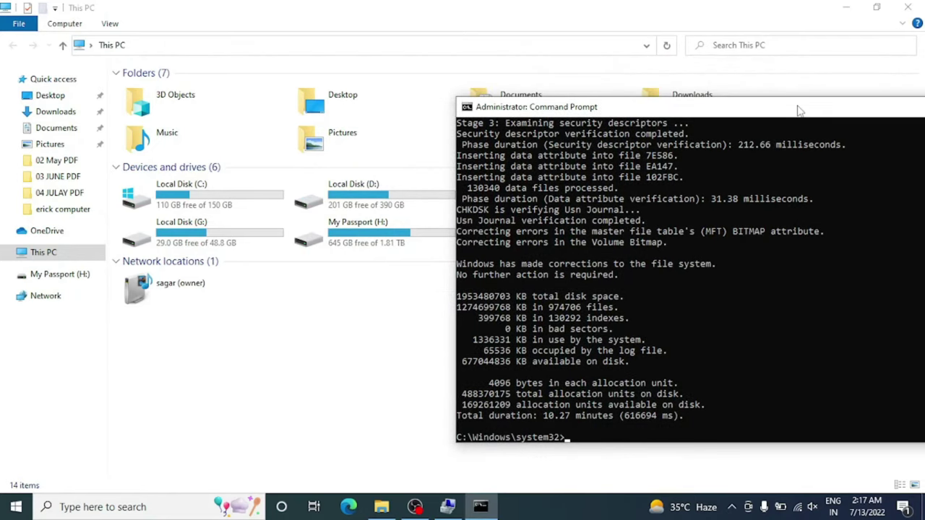
click(363, 247)
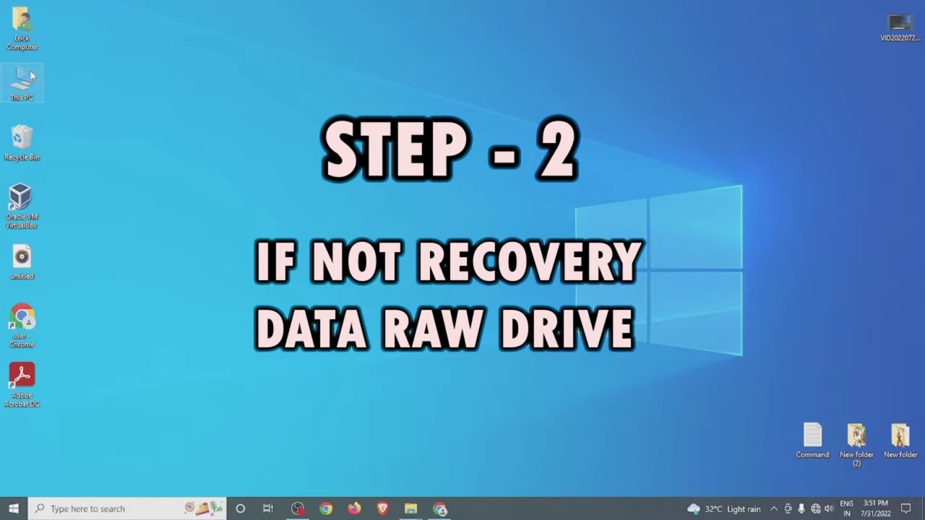
Step: Open This PC from the desktop and select Local Disk (E:)
double_click(31, 75)
click(656, 199)
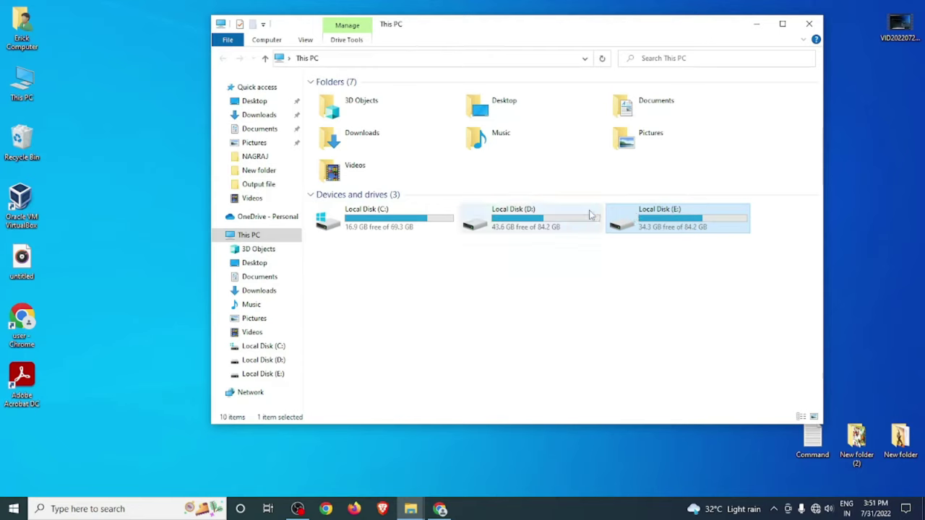
Step: Show the security properties of Local Disk (E:) and move the dialog clear of the drive
click(650, 293)
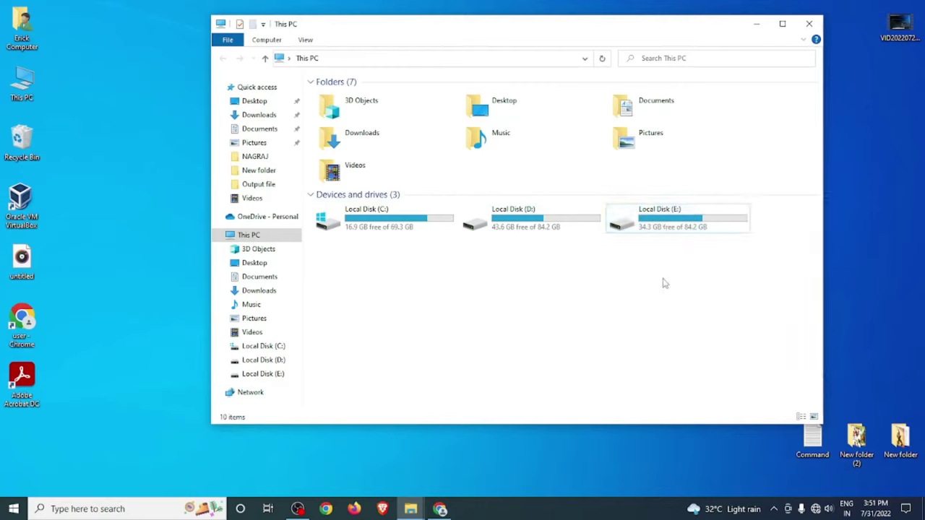
click(655, 226)
right_click(654, 223)
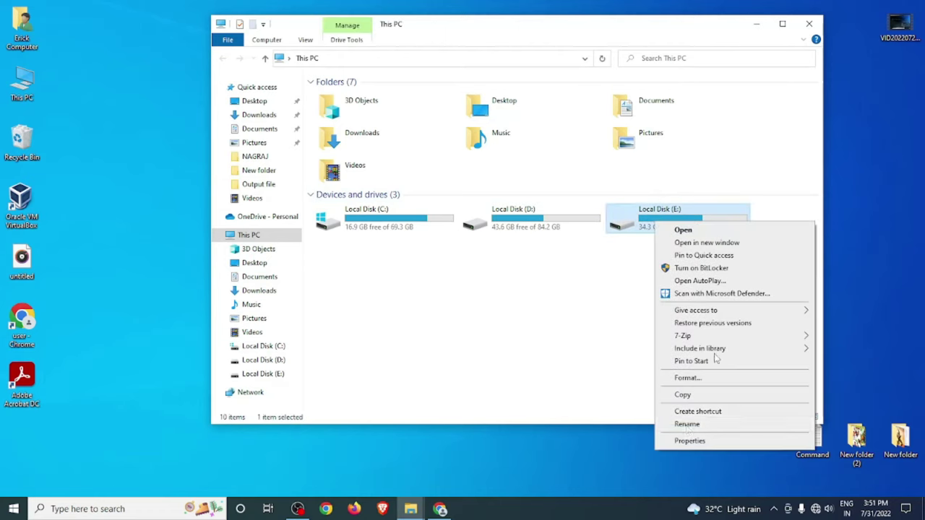
click(690, 441)
drag(720, 219, 498, 177)
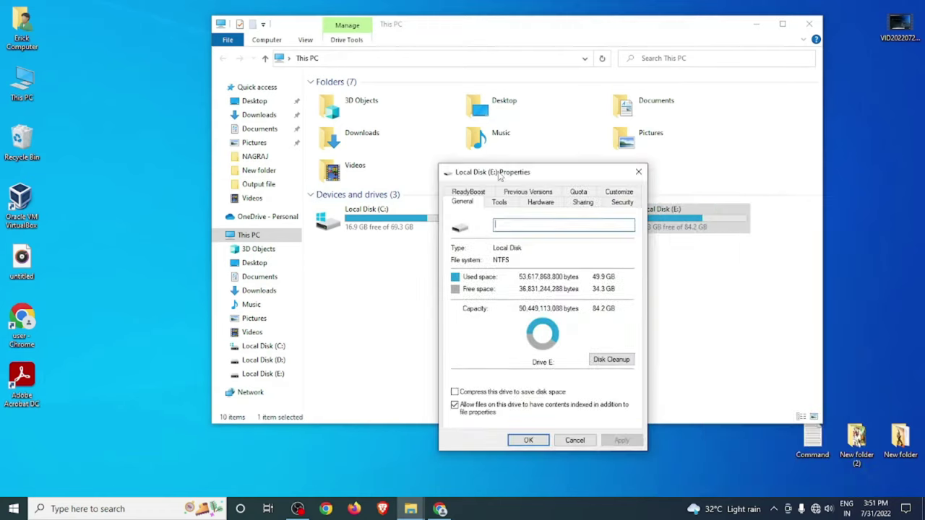
click(622, 203)
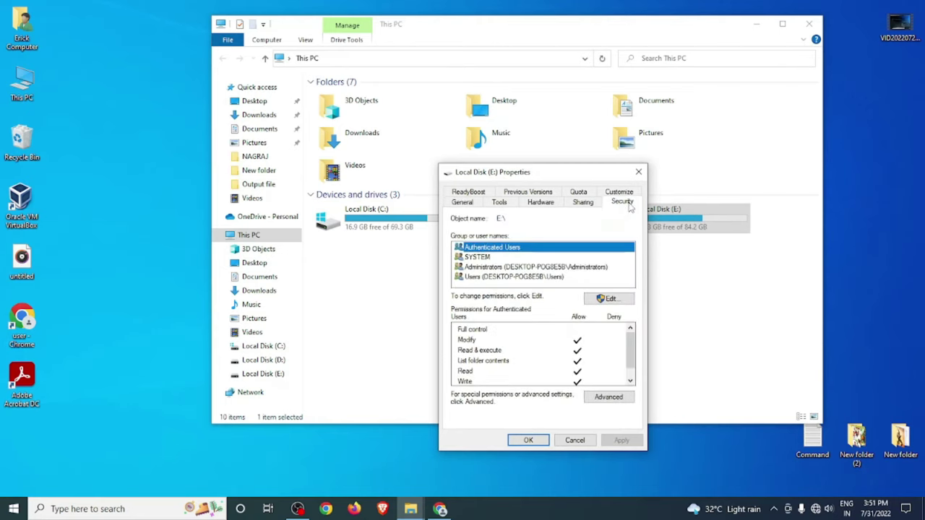
drag(552, 172, 493, 100)
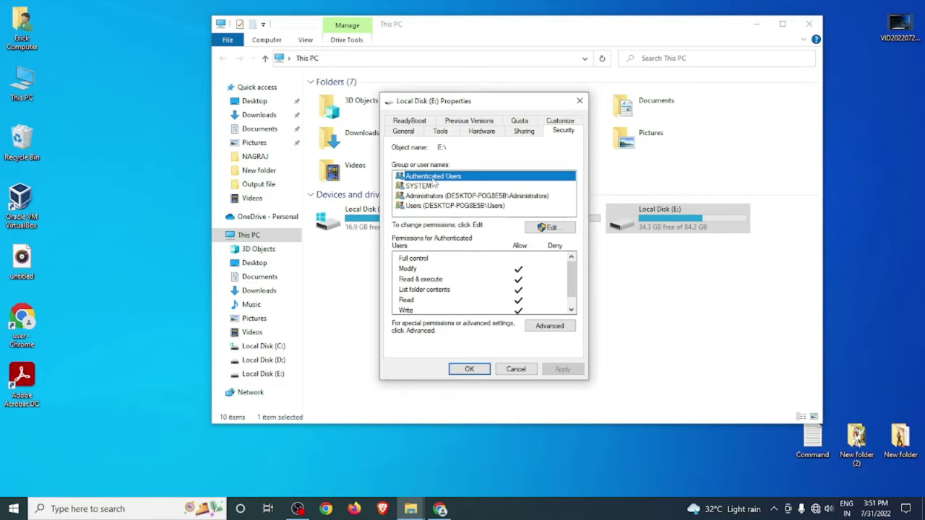
Step: Start editing the permissions for Local Disk (E:) and enter Authenticated Users as the group to add, checking the name
click(558, 229)
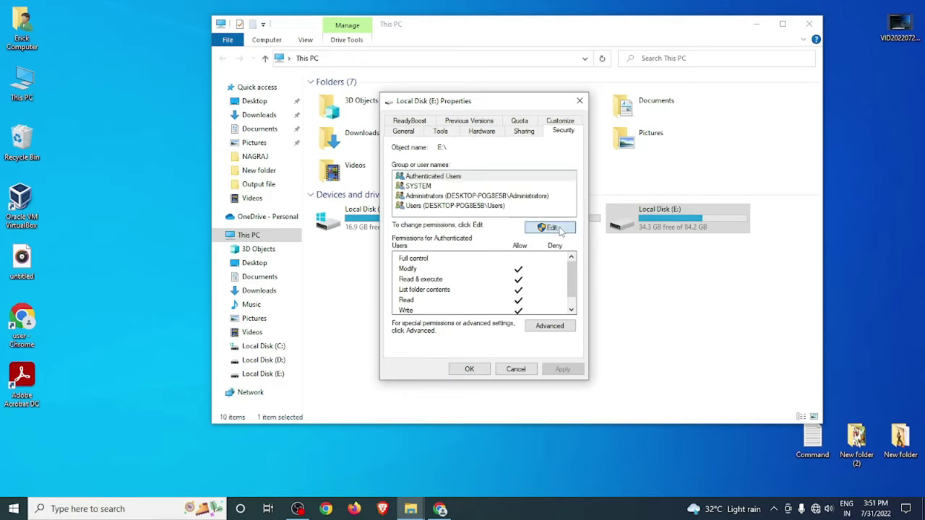
drag(497, 154, 642, 97)
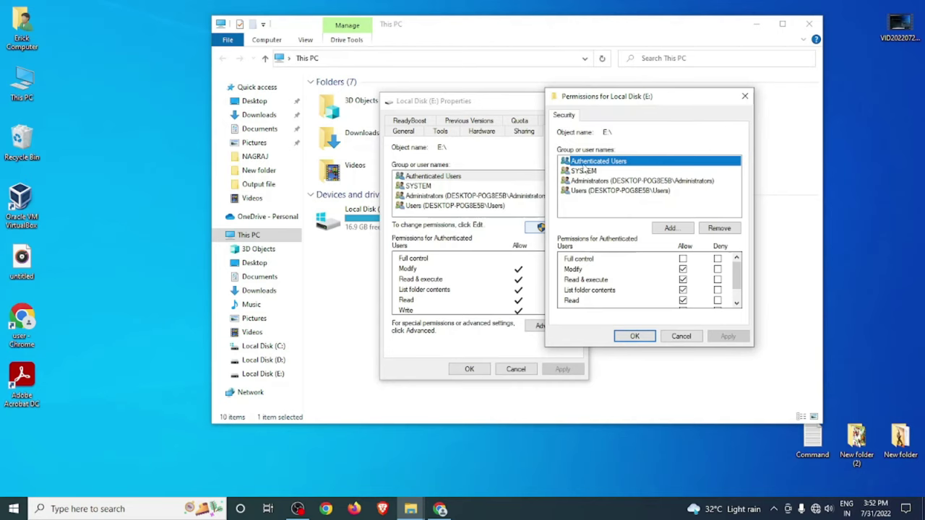
click(672, 230)
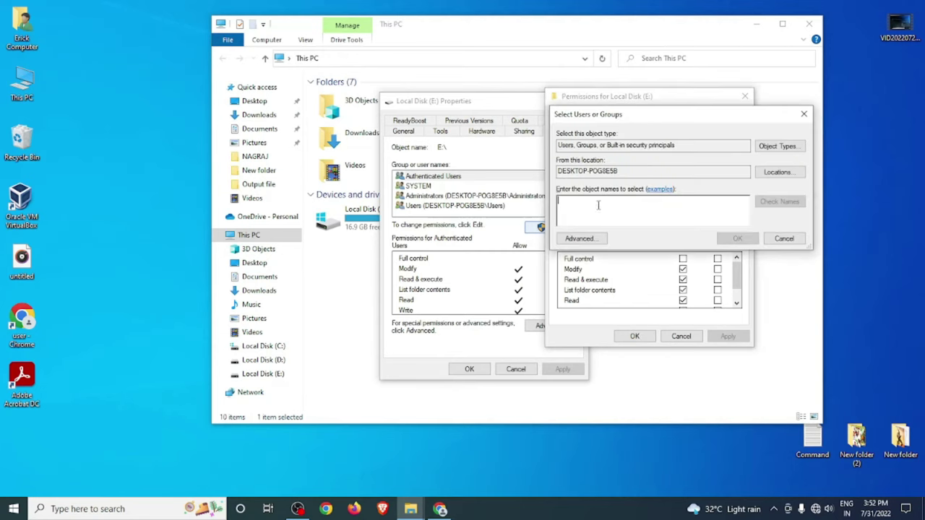
text(authenticated user)
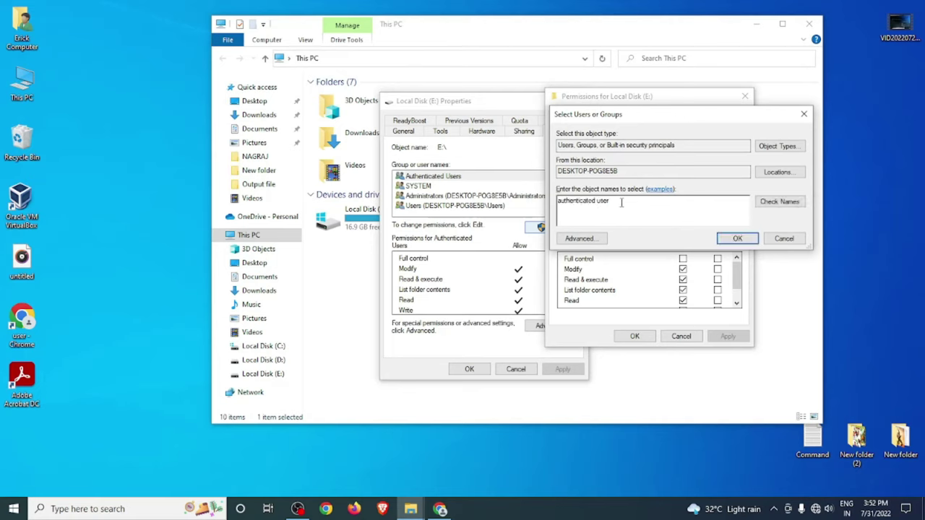
click(776, 208)
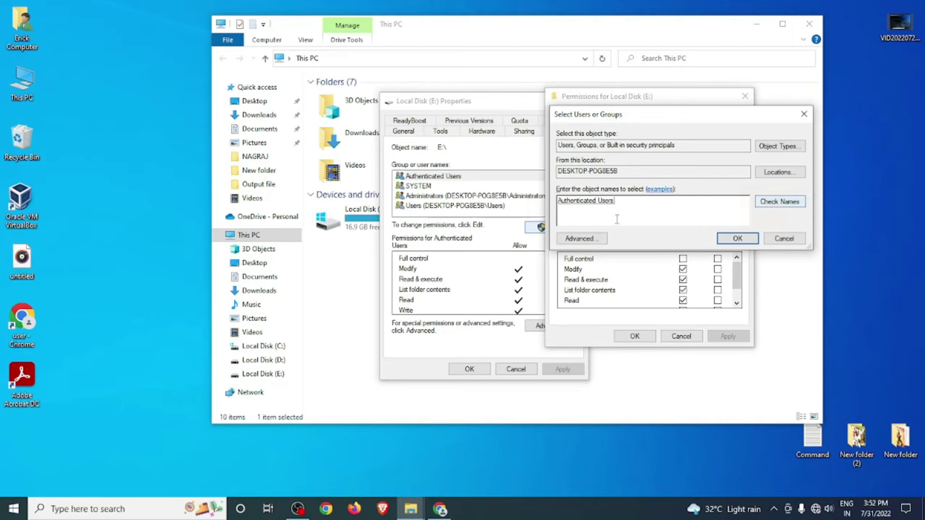
Step: Replace the entered group name with Everyone, check it and add it to the permission list for Local Disk (E:)
double_click(578, 204)
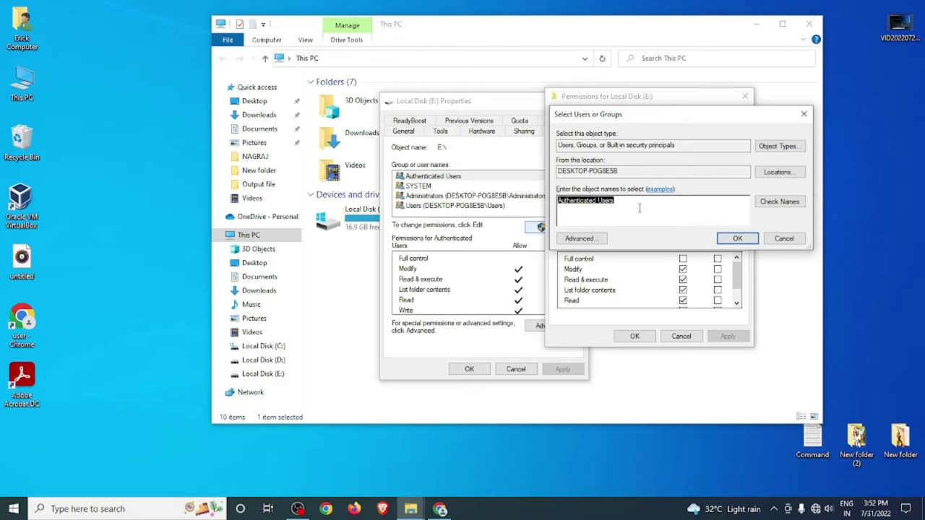
text(eve)
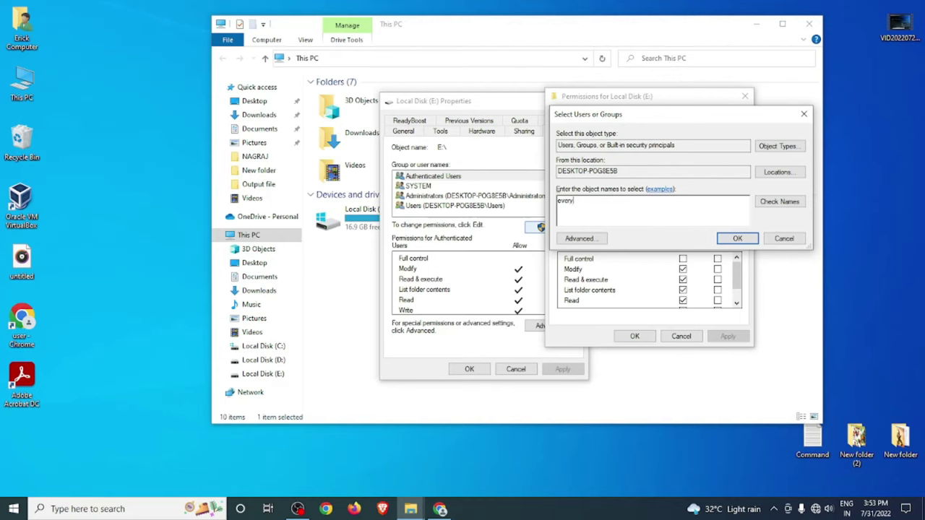
text(ryone)
click(774, 206)
click(738, 239)
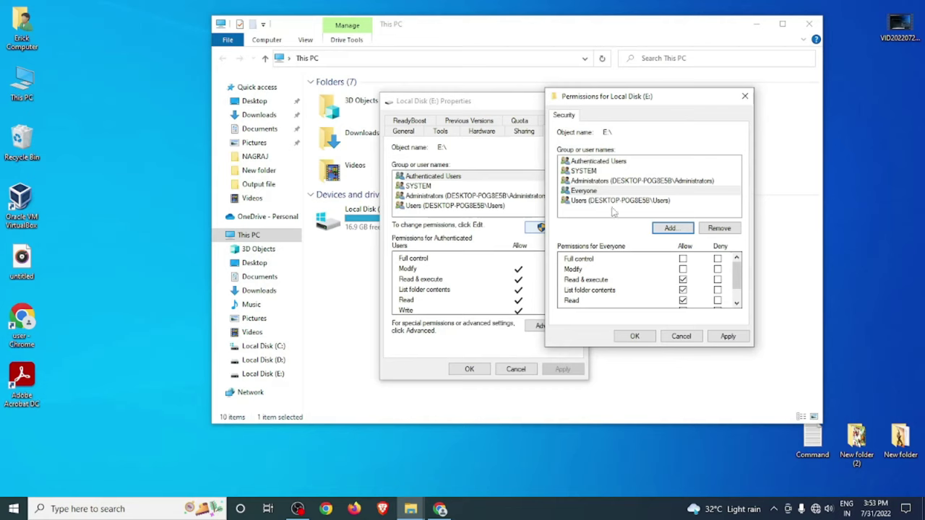
Step: Allow full control of Local Disk (E:) for Authenticated Users, Everyone and Users, and close the permissions and properties dialogs without applying
click(594, 162)
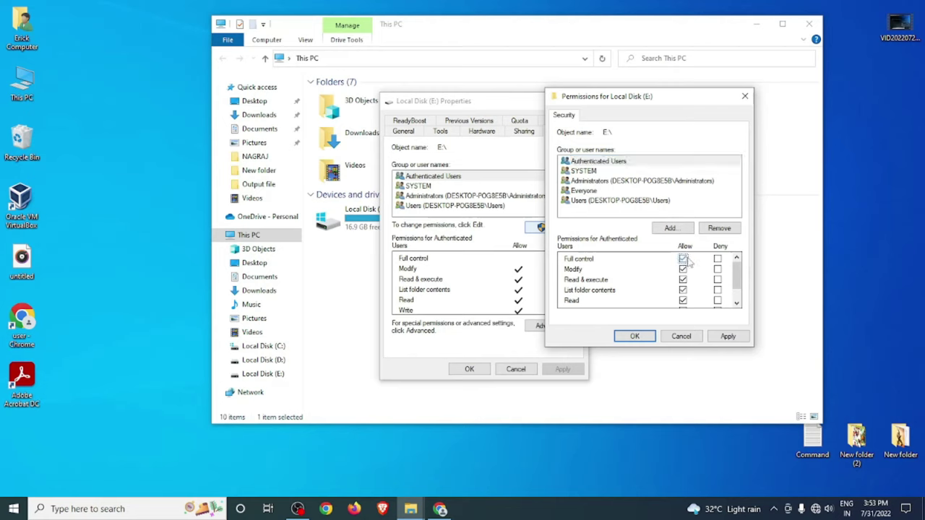
key(Down)
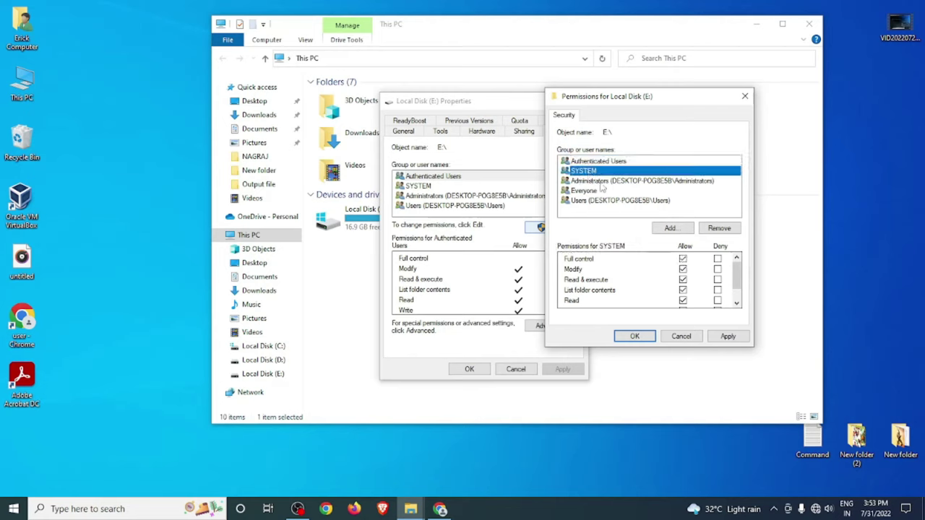
click(601, 182)
click(584, 191)
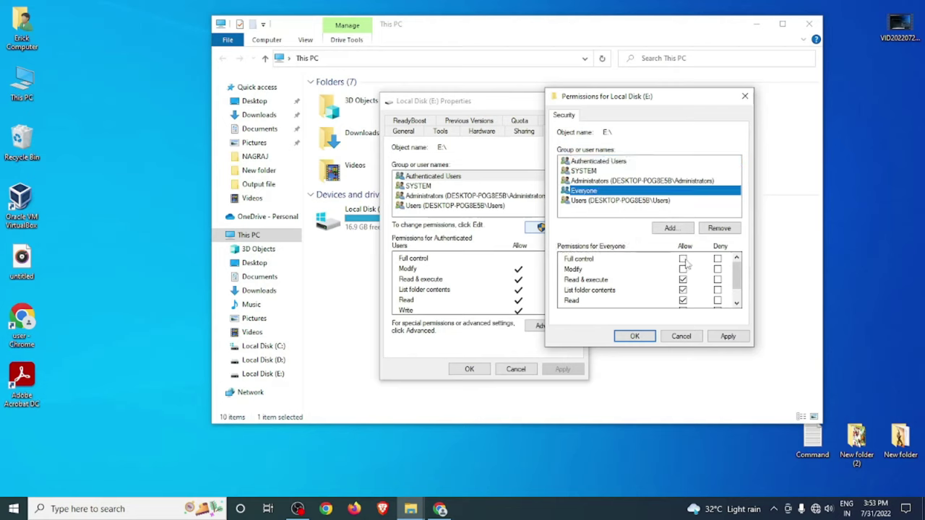
click(683, 259)
click(605, 203)
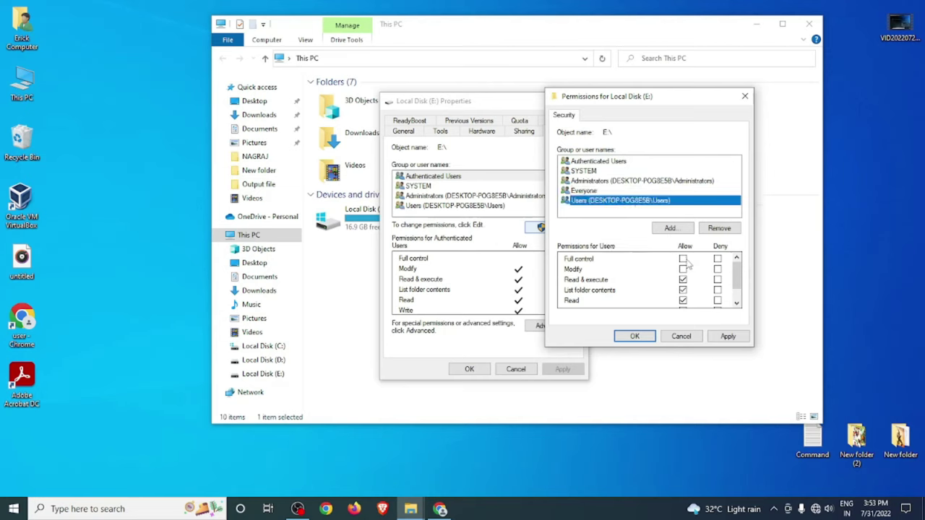
click(683, 258)
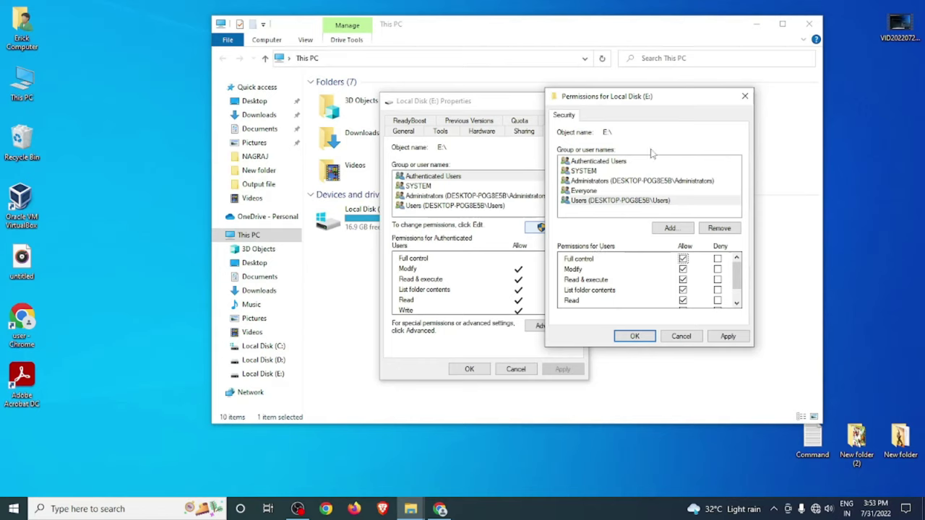
click(745, 100)
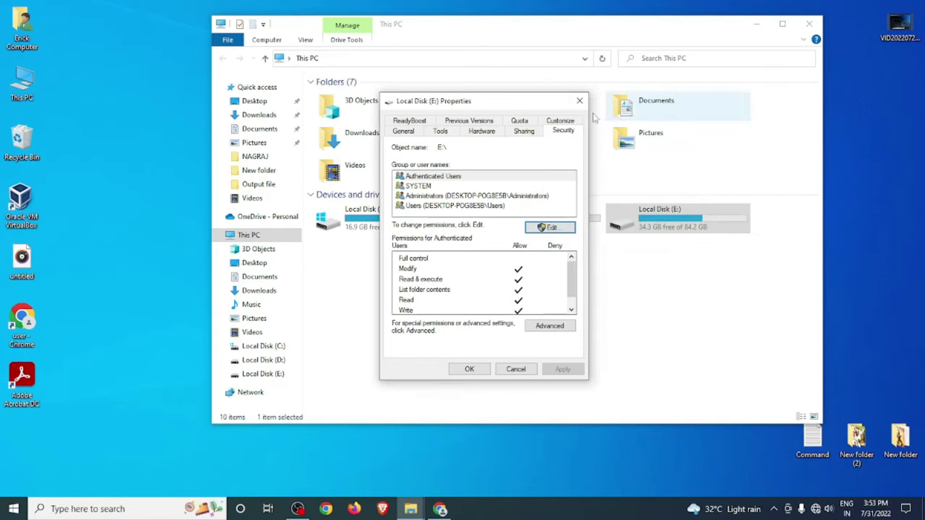
click(584, 100)
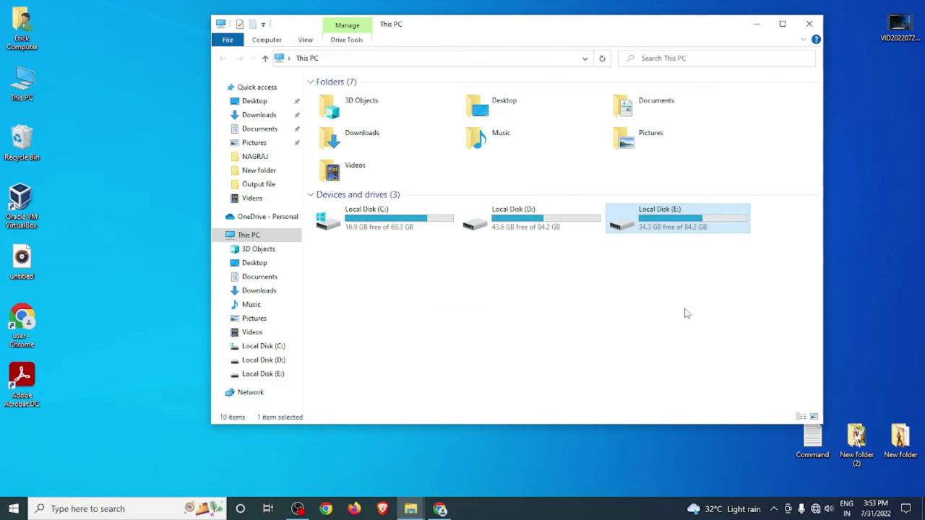